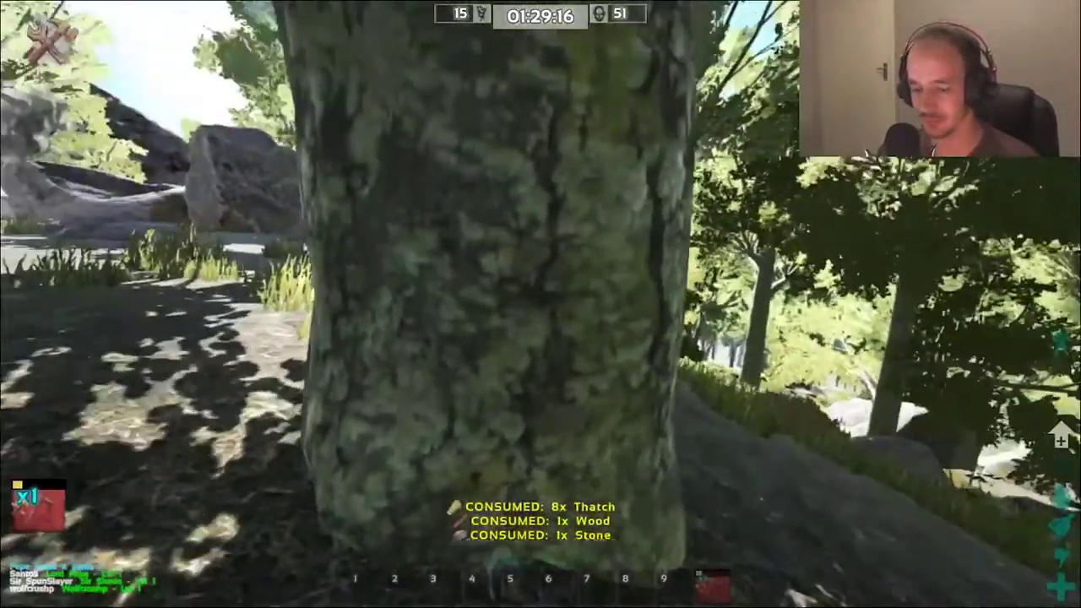
key("i")
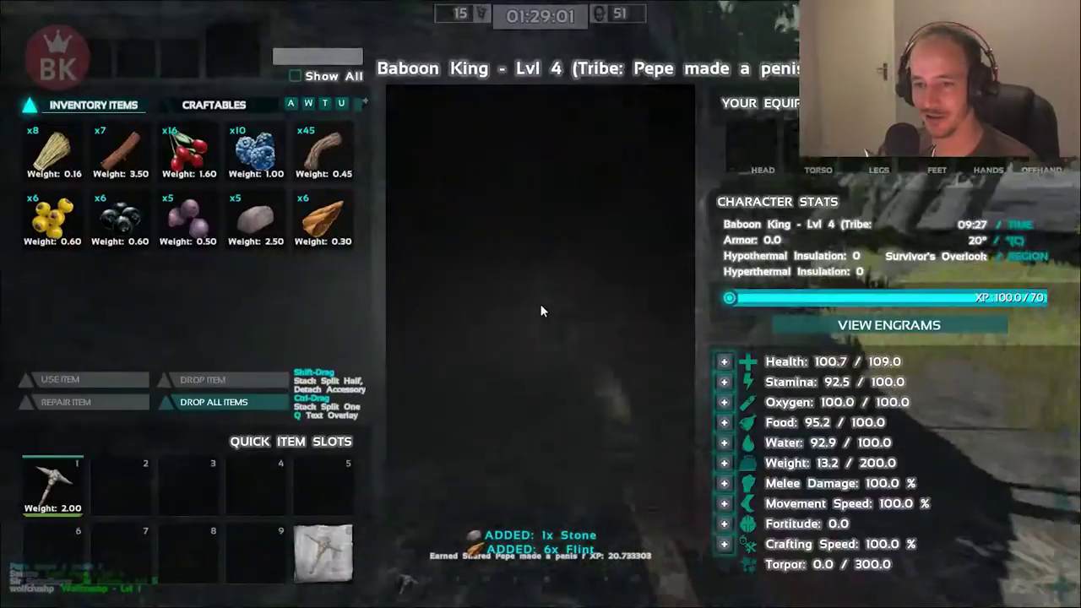
left_click(214, 105)
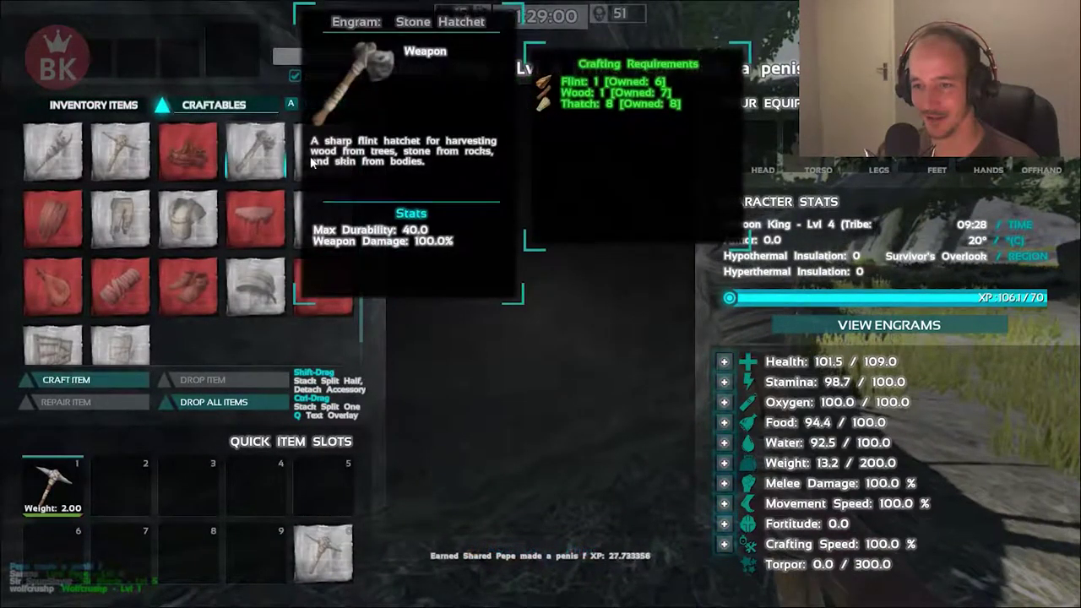
double_click(312, 160)
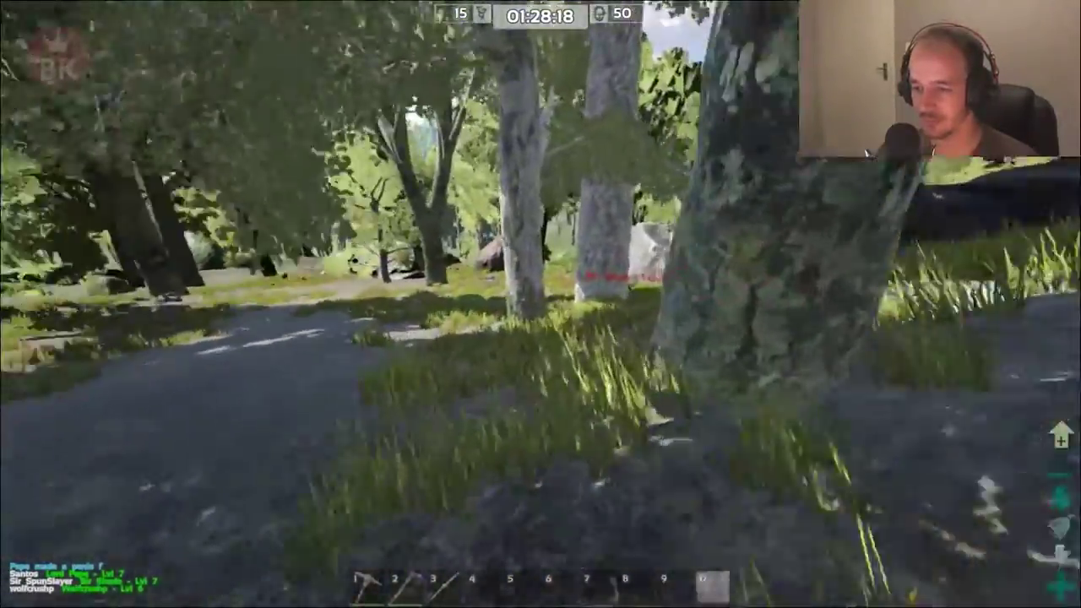
key("i")
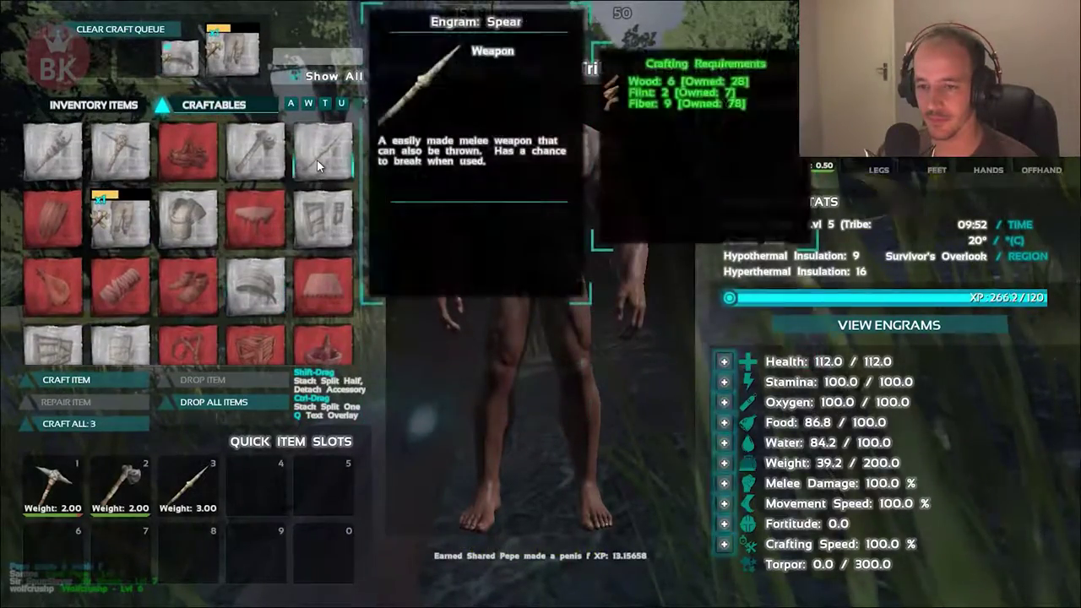
scroll(237, 267, "down", 1)
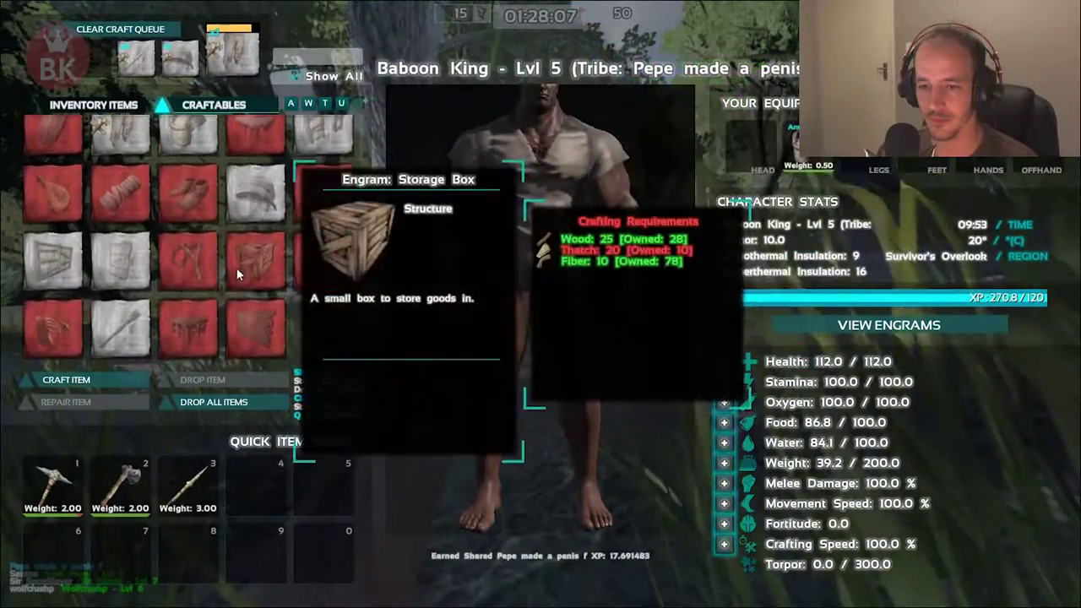